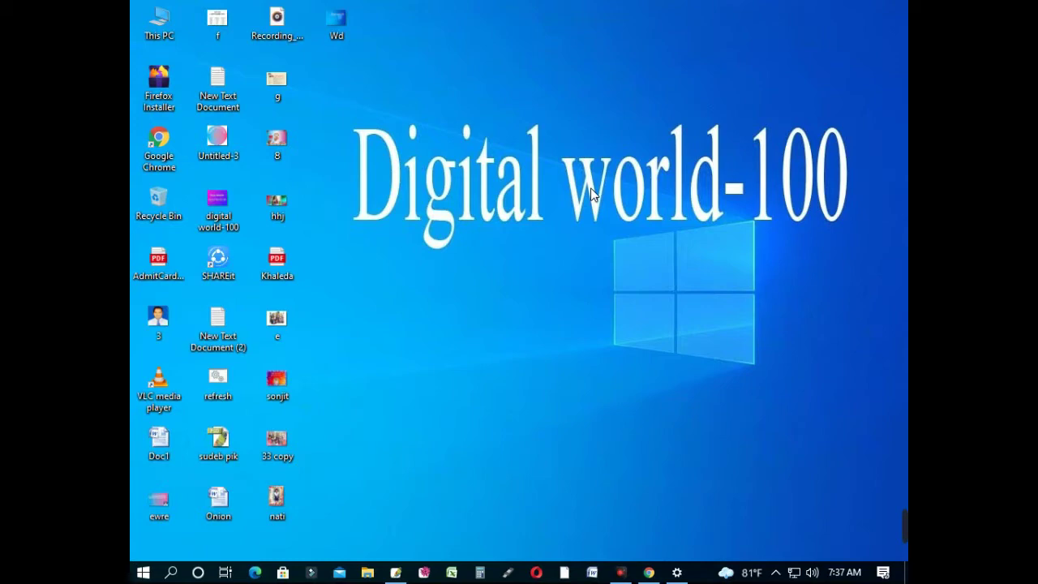
Step: Bring the Photoshop portrait document with Layer 2 back to the front from the taskbar
left_click(396, 572)
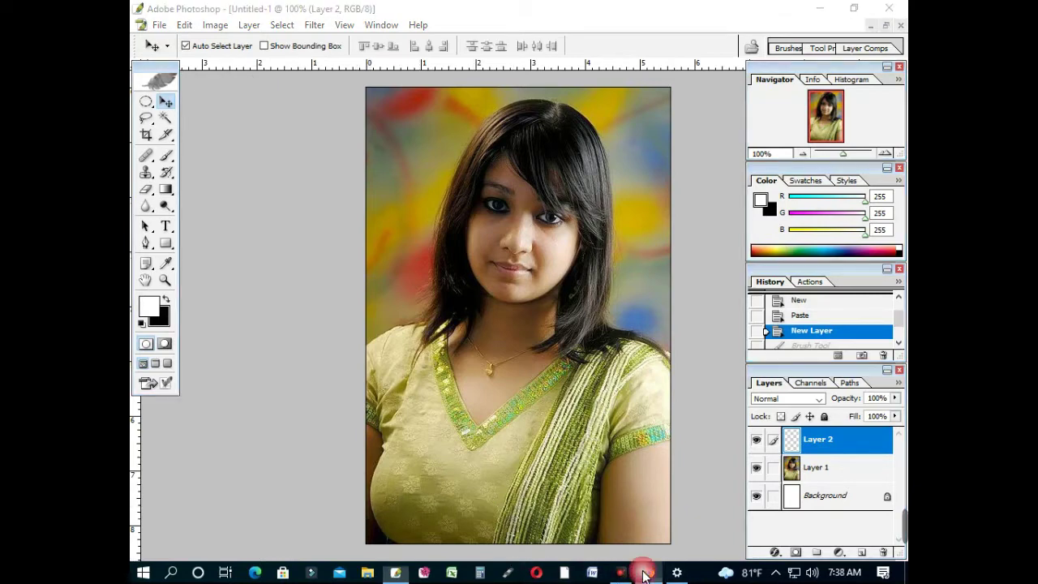
Step: Switch to the Google Images results and preview the Bd teenage girl result
left_click(648, 573)
scroll(400, 301, "down", 1)
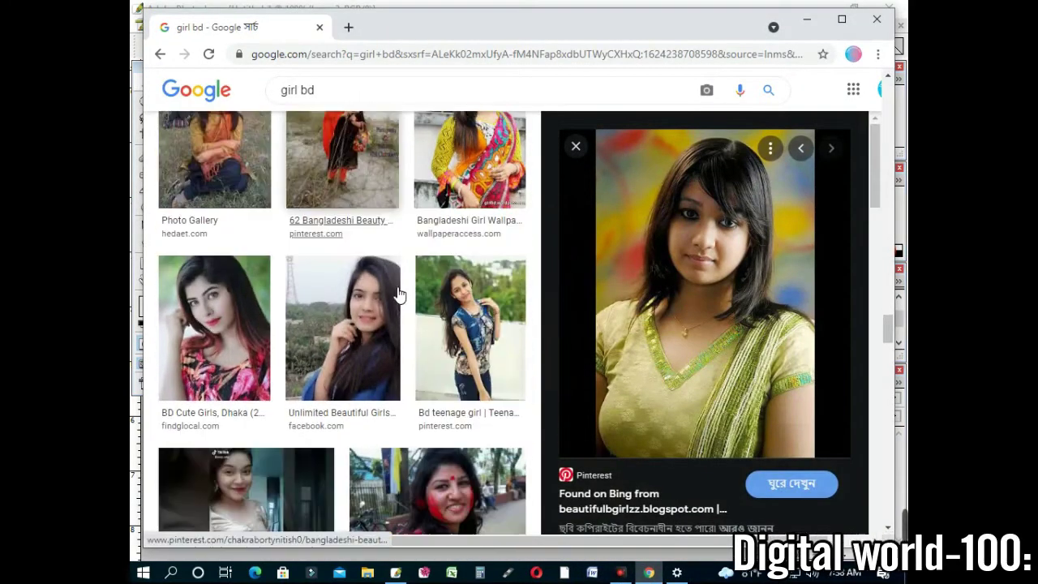
scroll(400, 300, "down", 1)
left_click(490, 247)
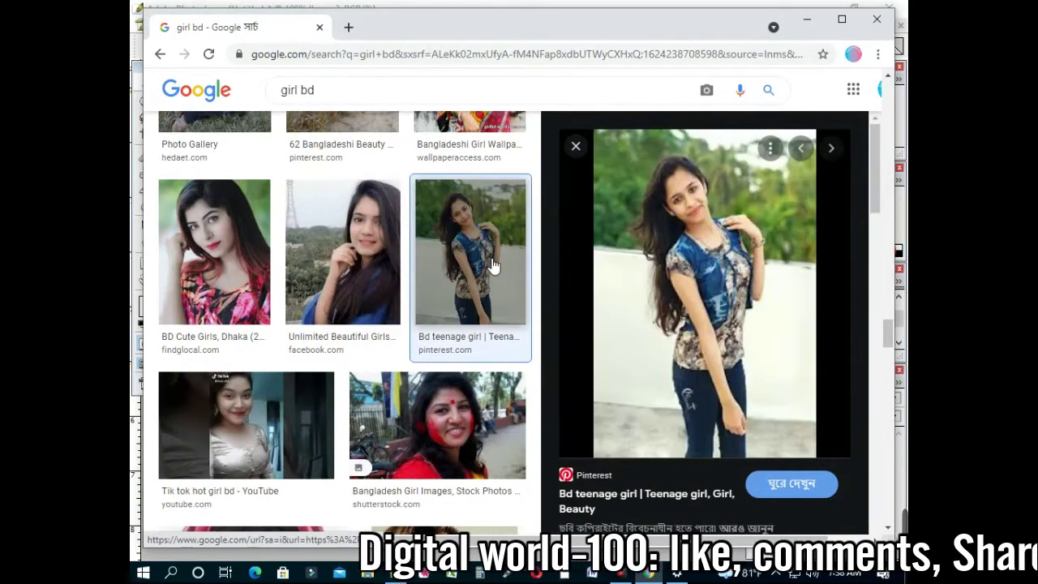
scroll(472, 290, "down", 3)
scroll(460, 313, "down", 2)
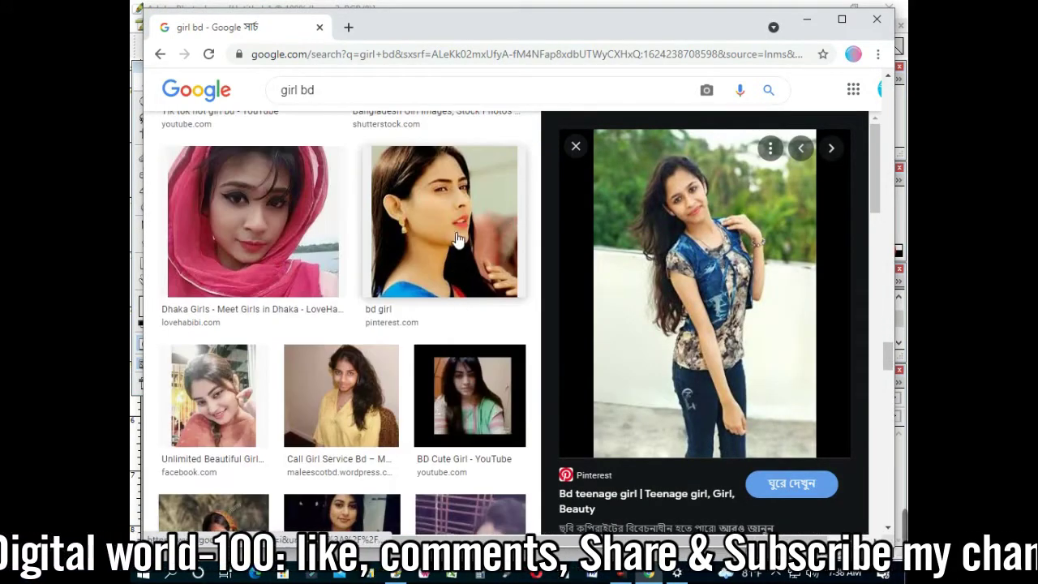
scroll(390, 301, "down", 2)
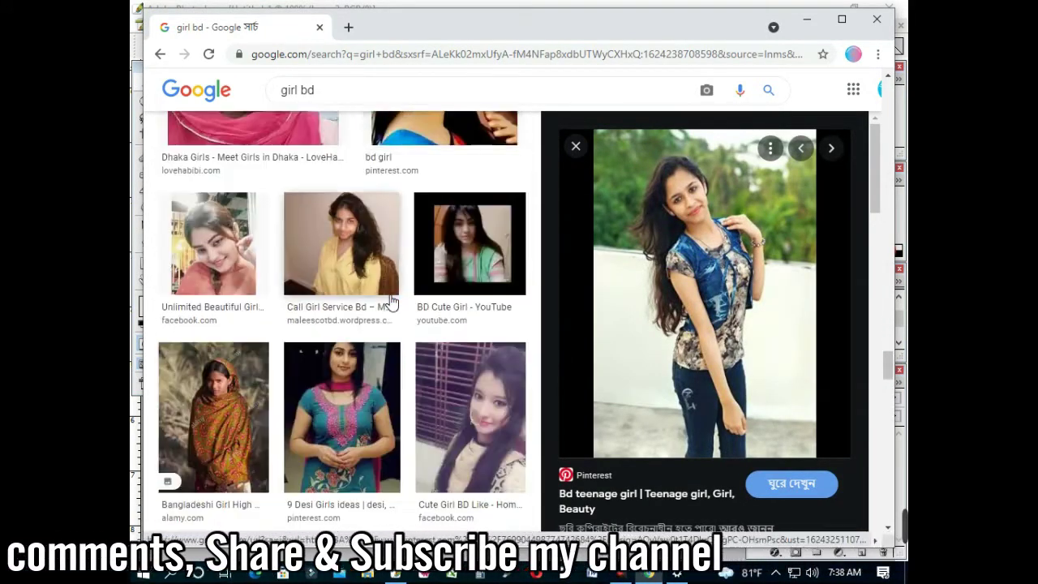
scroll(391, 302, "up", 2)
scroll(392, 302, "down", 3)
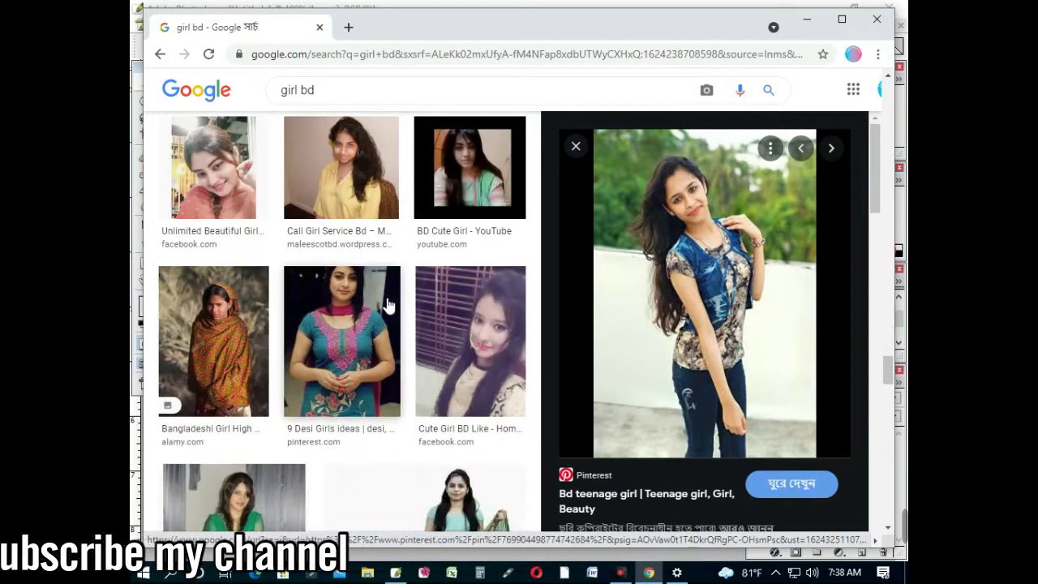
Step: Preview the teal dress, green dress and yellow top results and use the yellow-top image's context menu
left_click(390, 302)
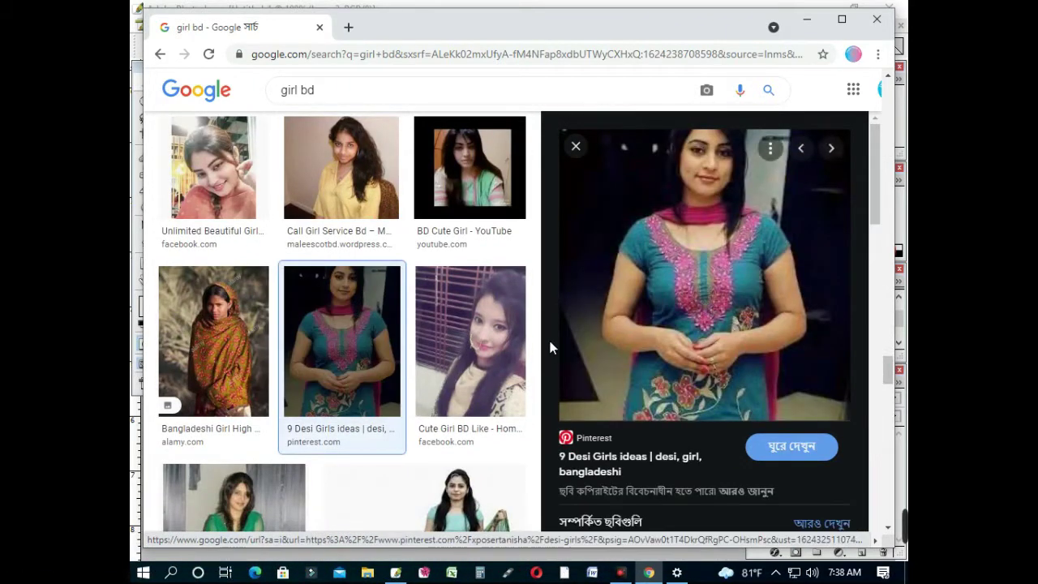
scroll(400, 382, "down", 2)
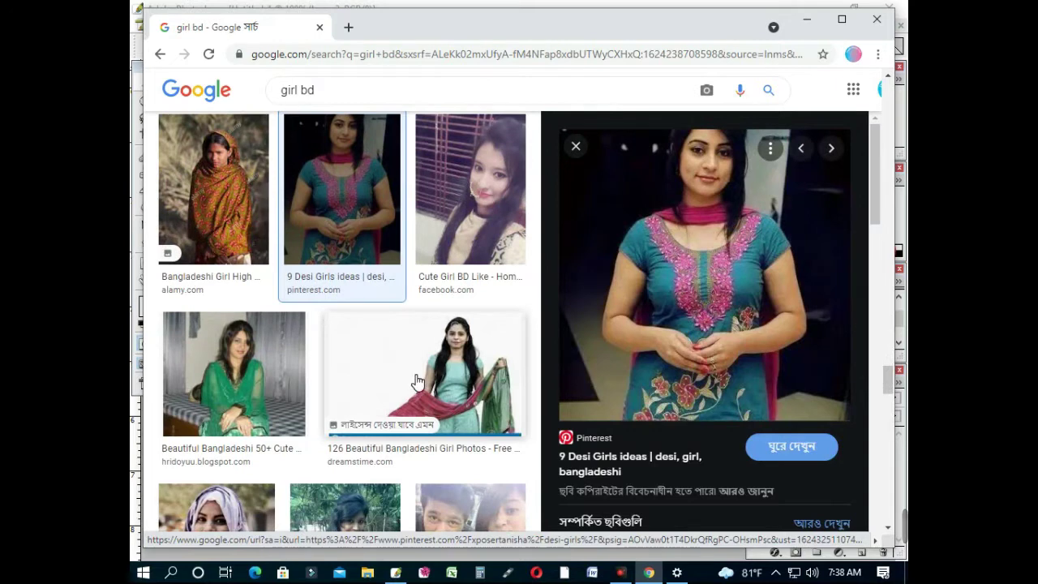
left_click(246, 386)
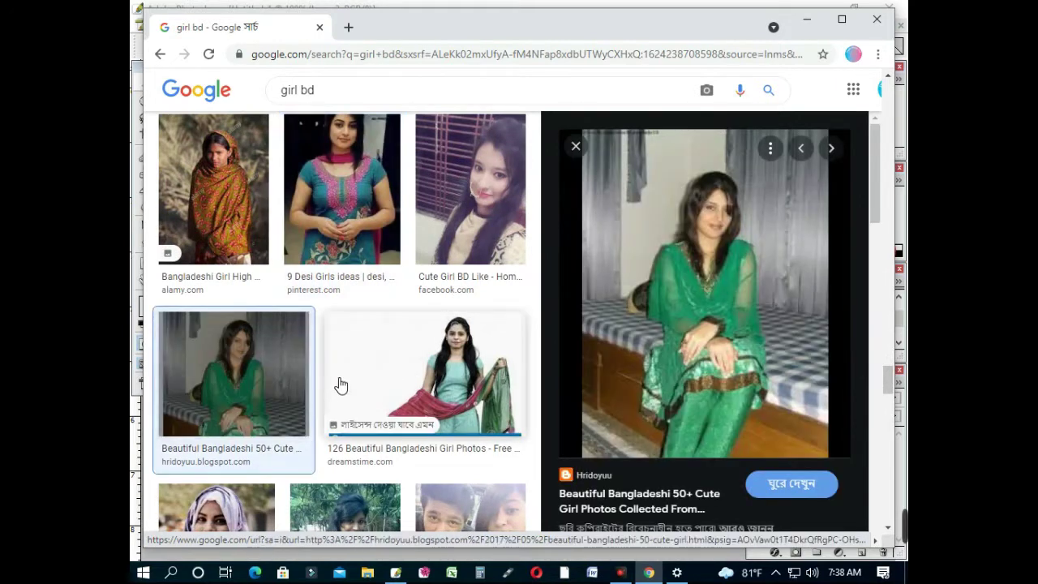
scroll(340, 386, "up", 4)
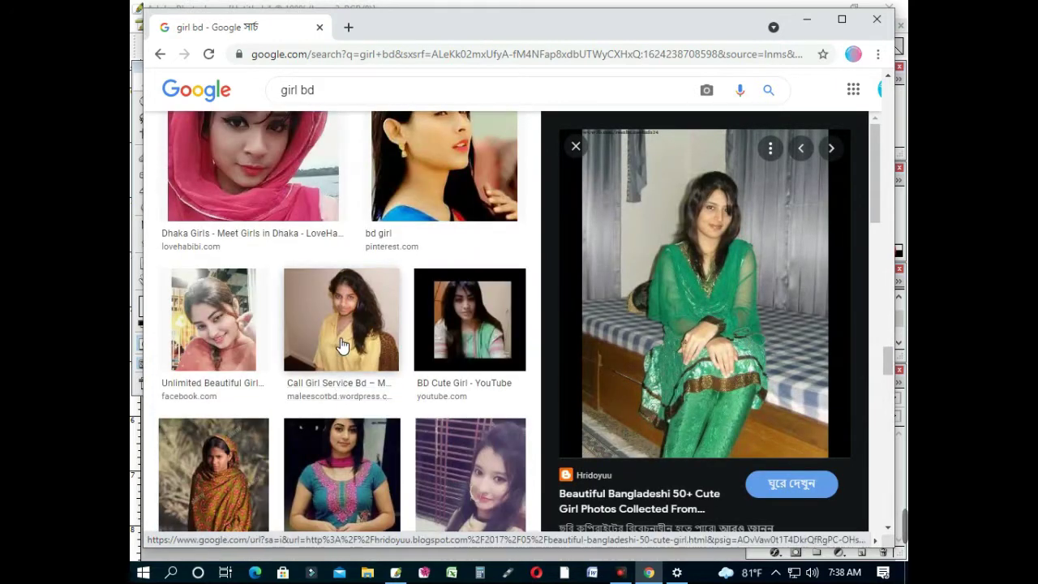
left_click(341, 345)
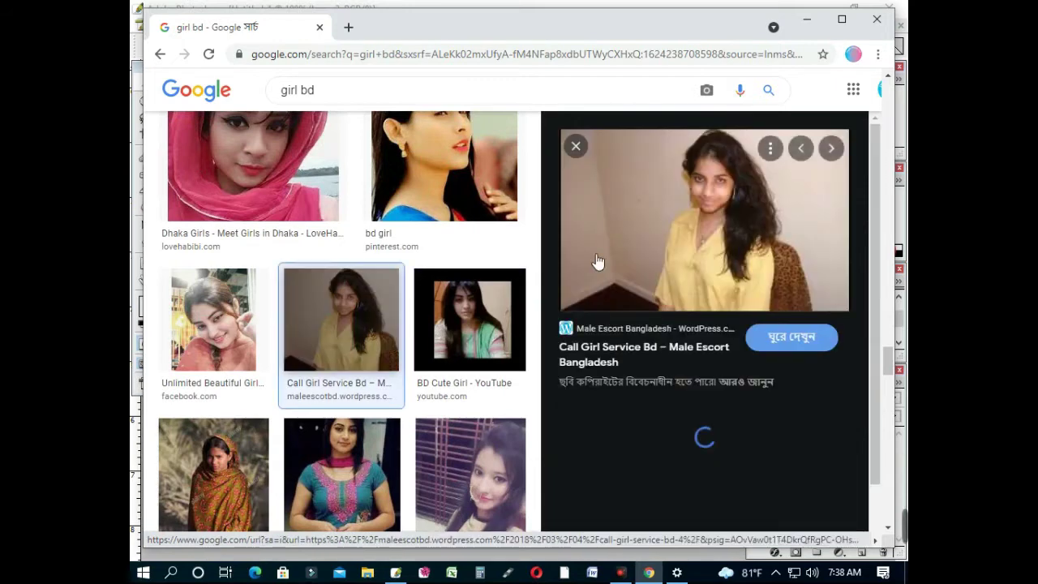
right_click(637, 227)
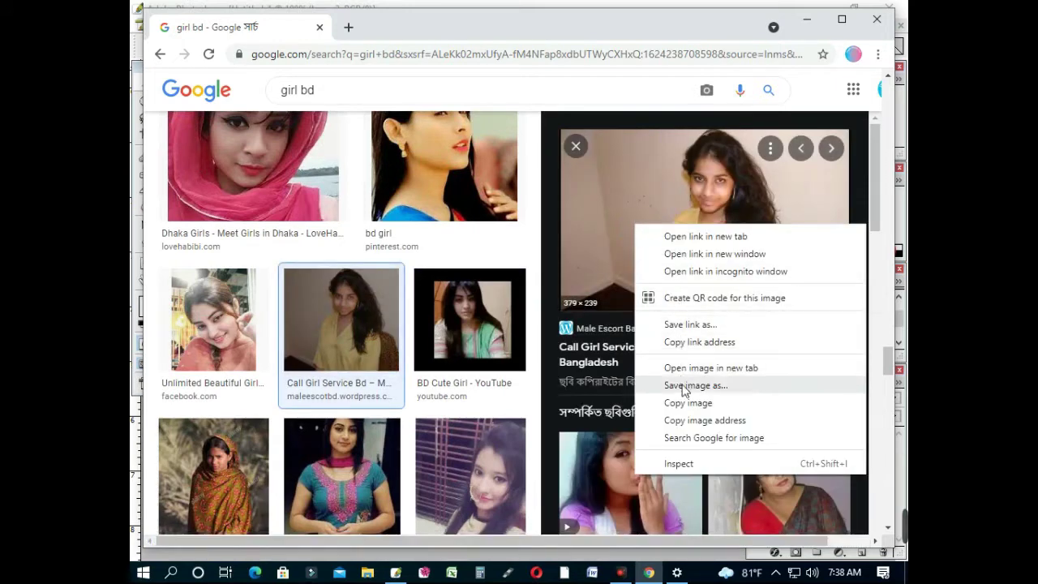
left_click(599, 463)
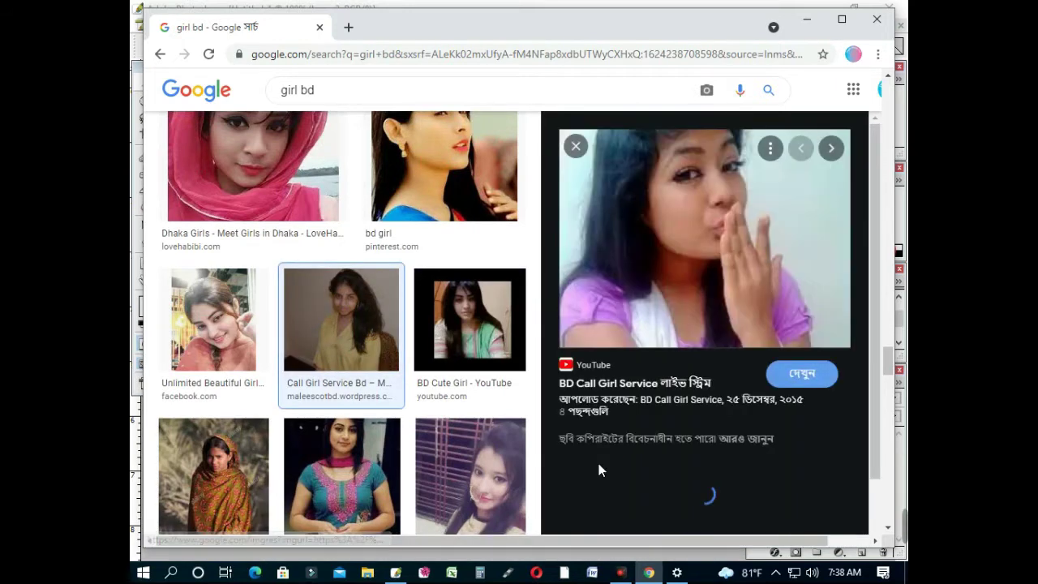
Step: Scroll further through the results and preview the woman in the green dress again
scroll(601, 470, "down", 2)
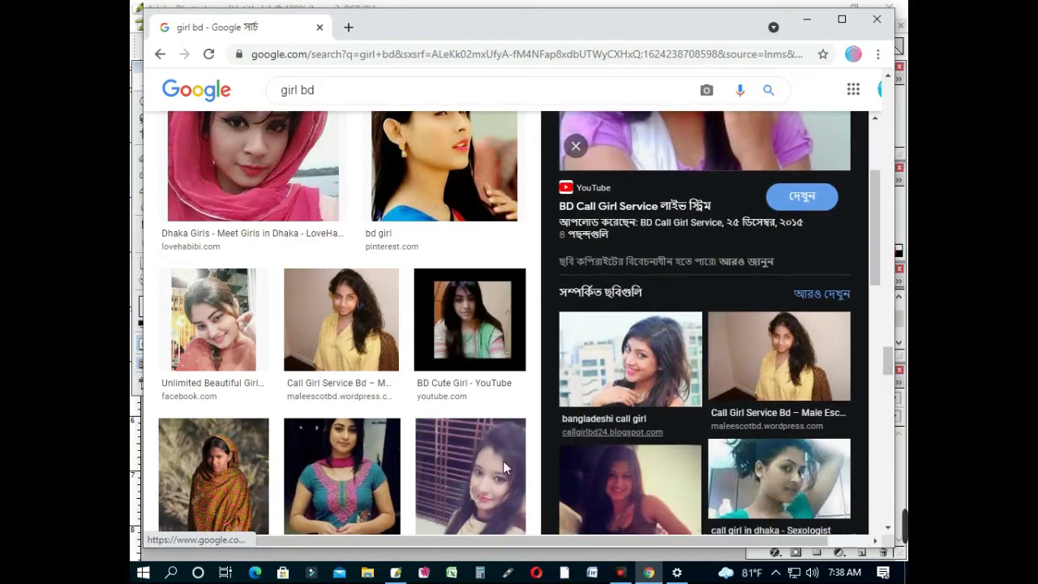
scroll(600, 471, "down", 3)
scroll(400, 445, "down", 3)
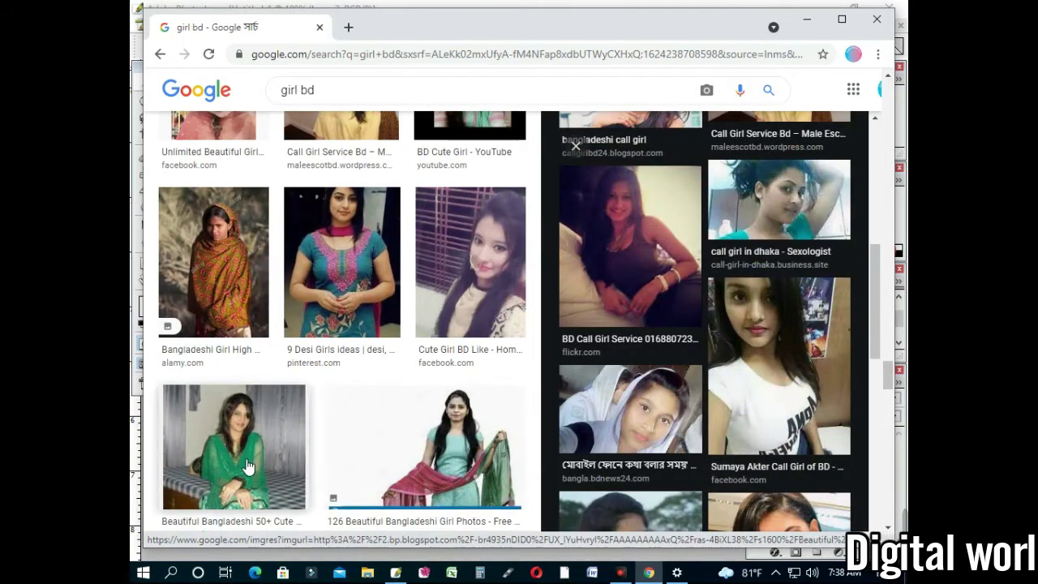
scroll(400, 444, "down", 3)
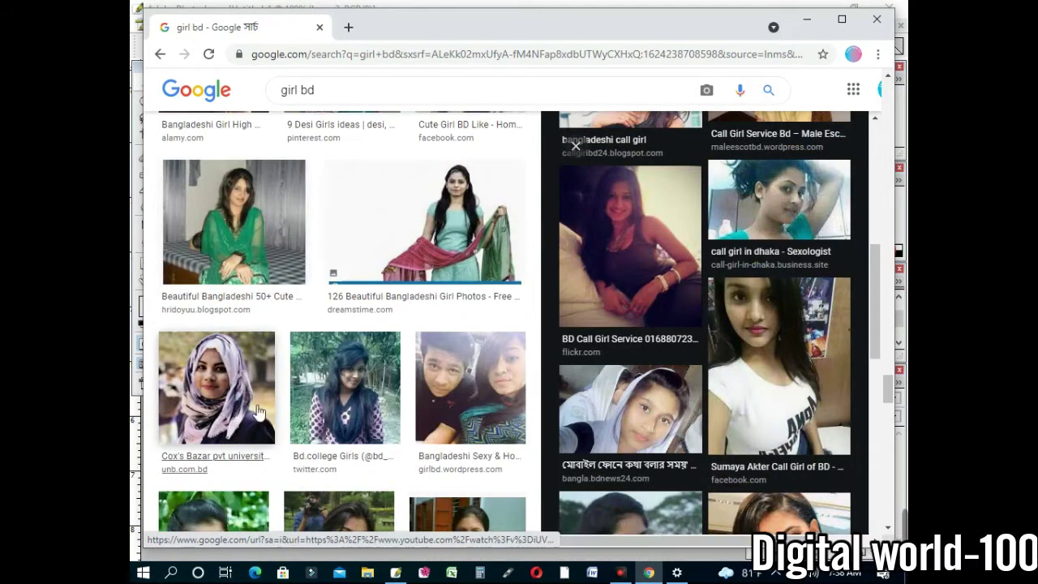
left_click(258, 217)
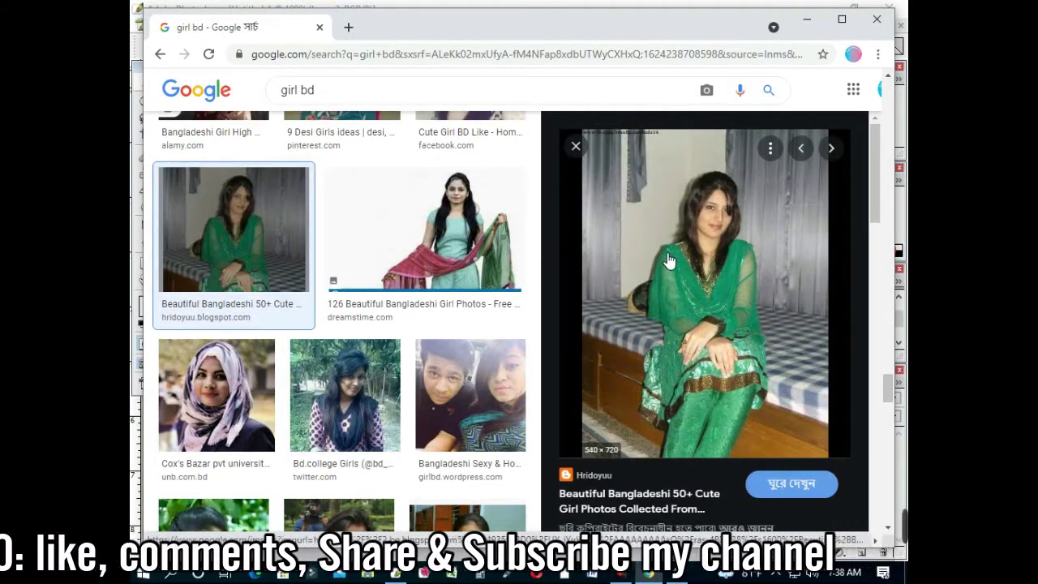
Step: Copy the Photo Gallery image to the clipboard and return to Photoshop
scroll(516, 284, "down", 3)
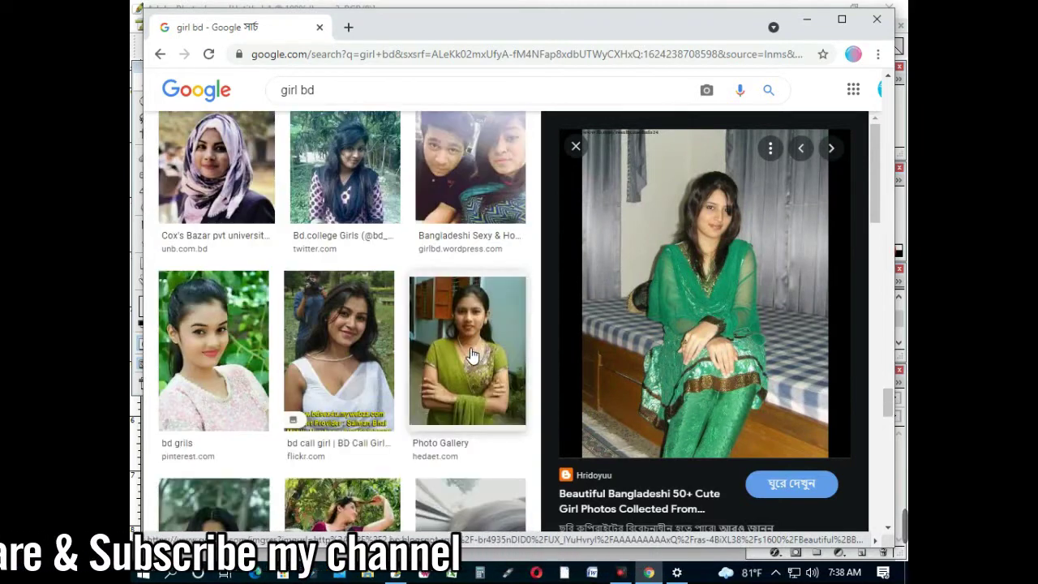
left_click(471, 350)
right_click(678, 241)
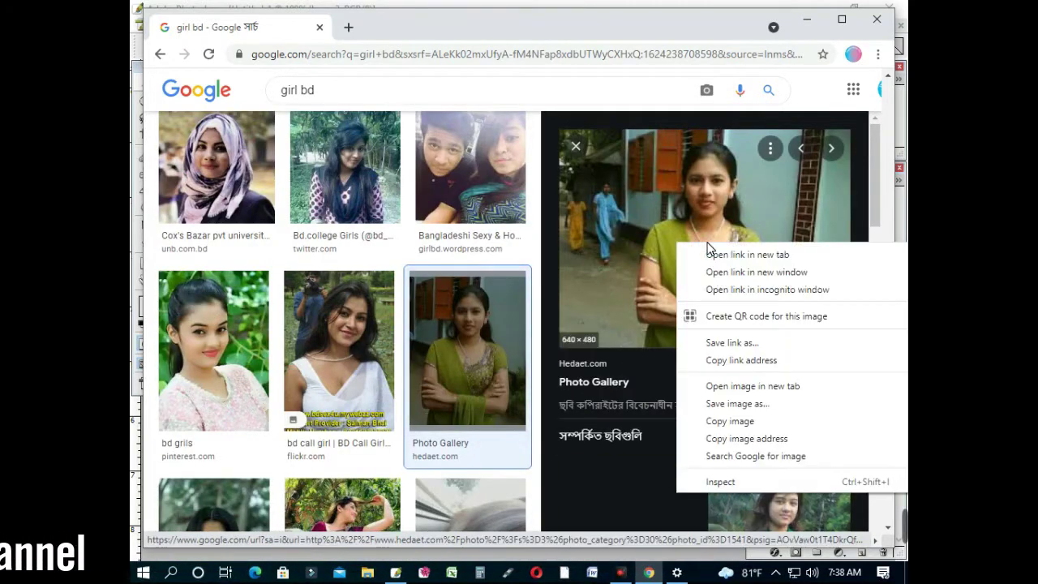
left_click(730, 422)
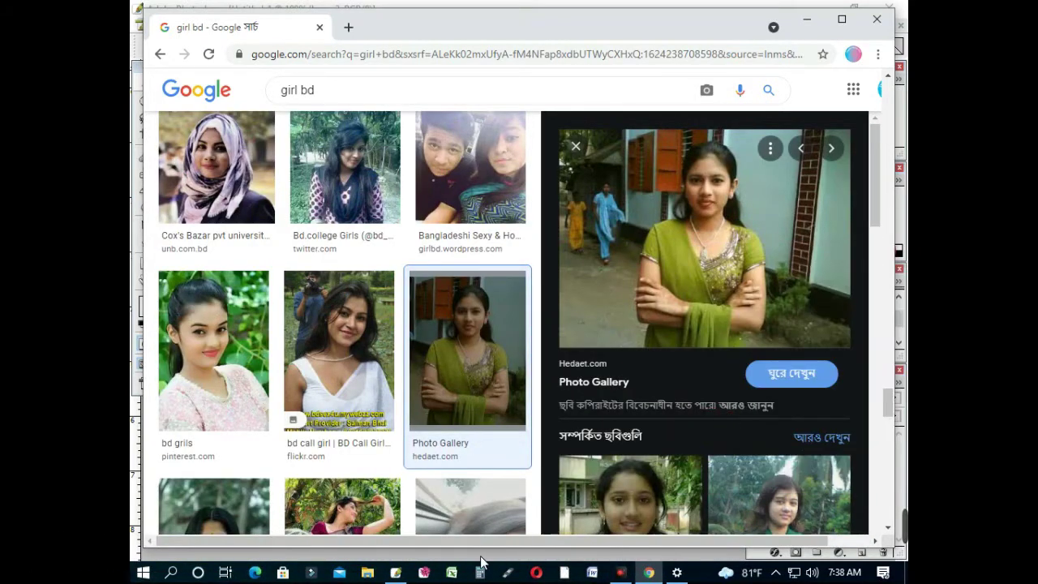
left_click(397, 572)
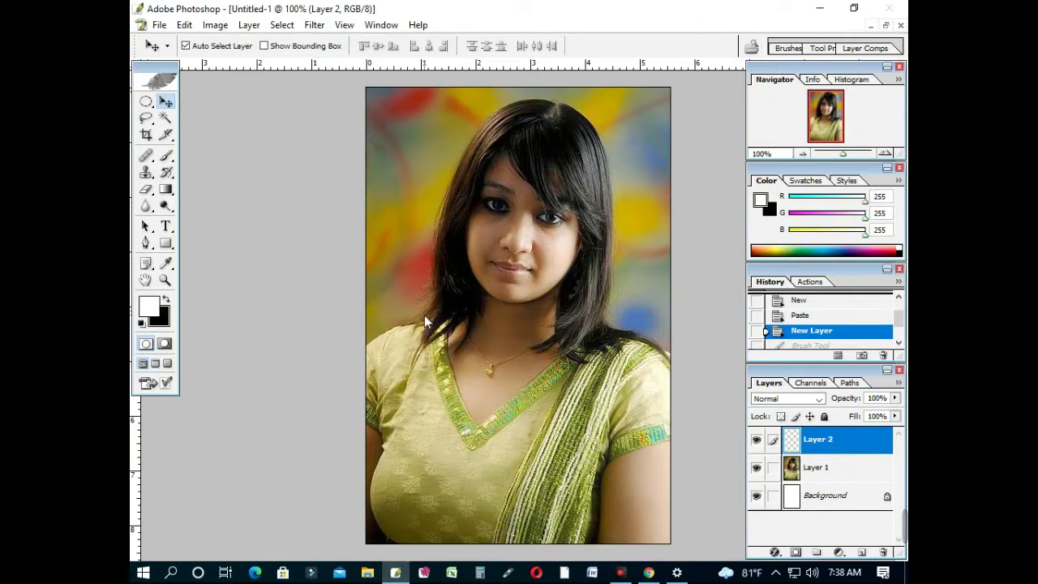
Step: Paste the copied green-outfit photo into a new blank document as Layer 1 and zoom in
key("ctrl+n")
key("Return")
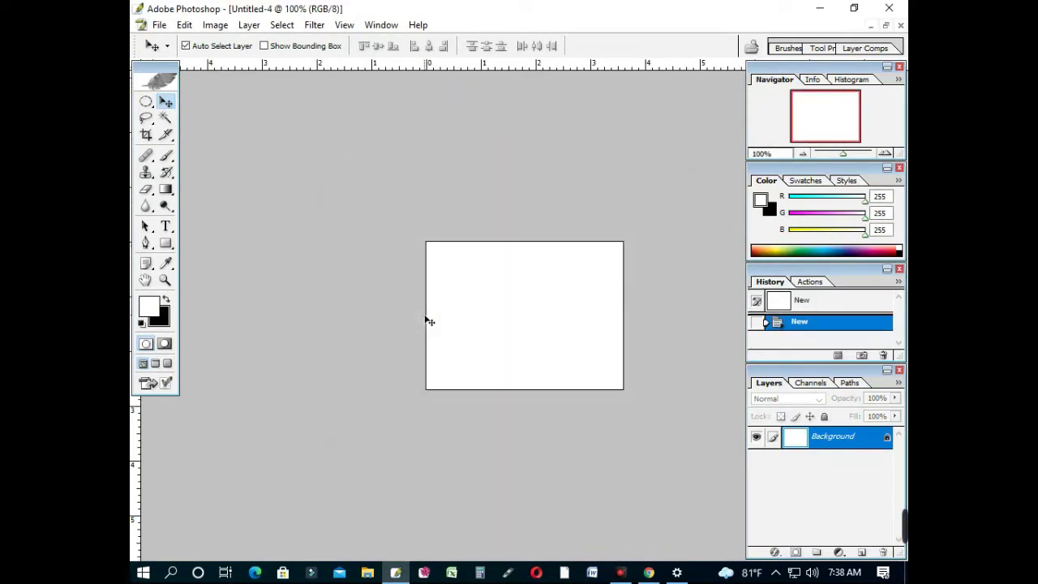
key("ctrl+v")
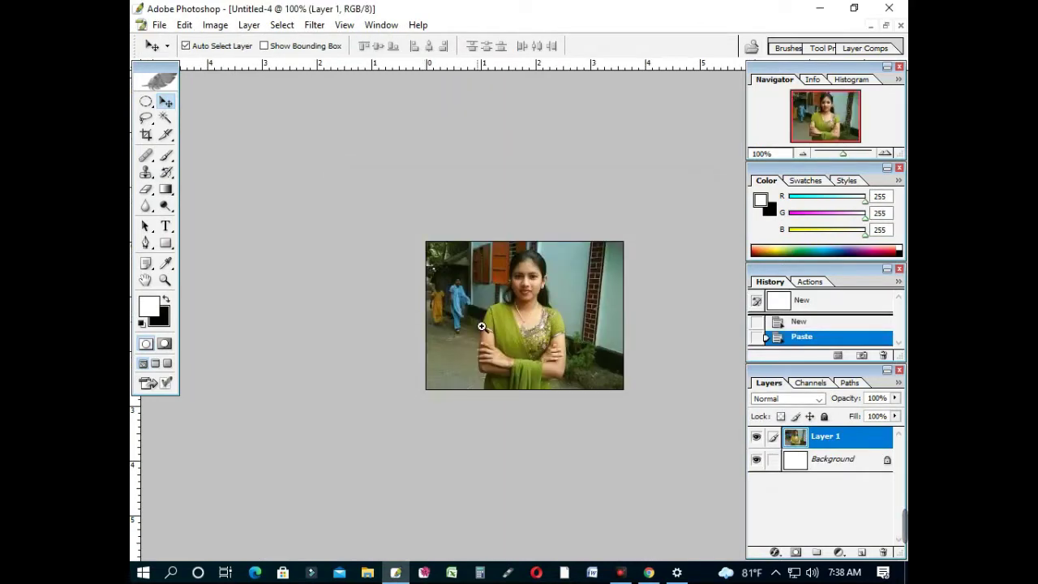
left_click(481, 326)
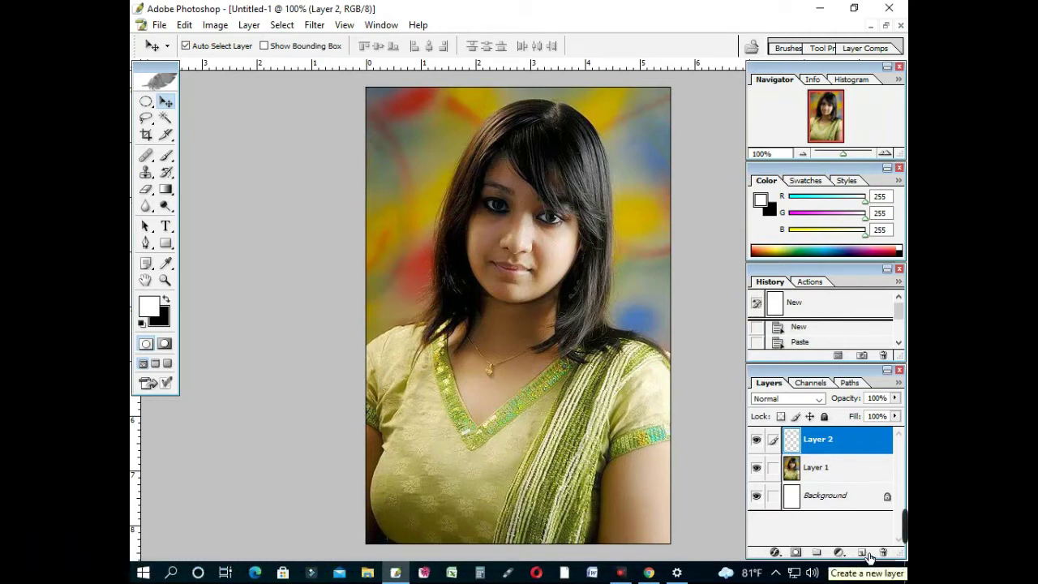
Step: Add empty Layer 3, then set foreground to white (FFFFFF) and background to black (000000)
left_click(863, 552)
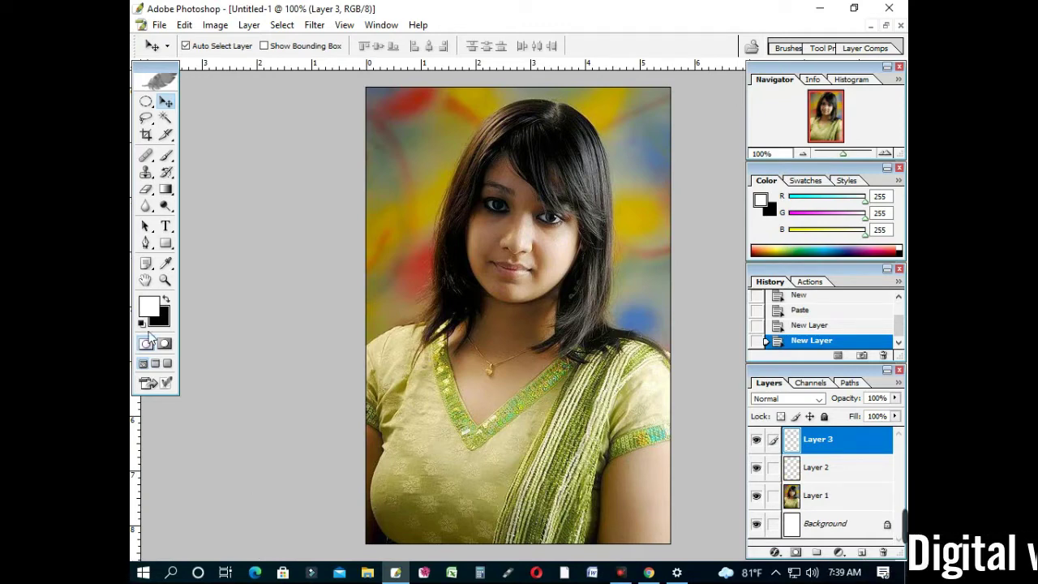
key("i")
left_click(148, 307)
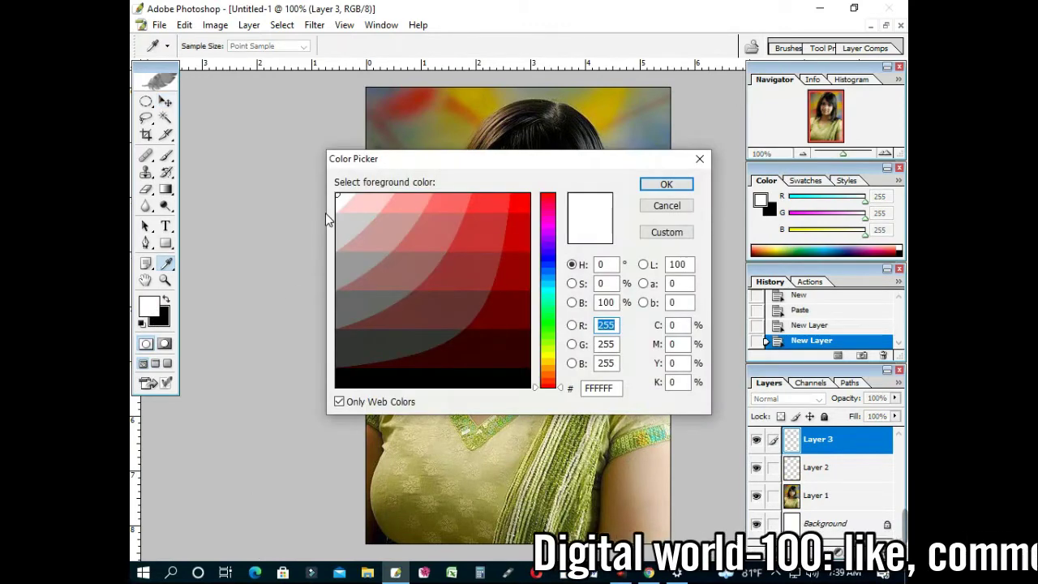
left_click(340, 201)
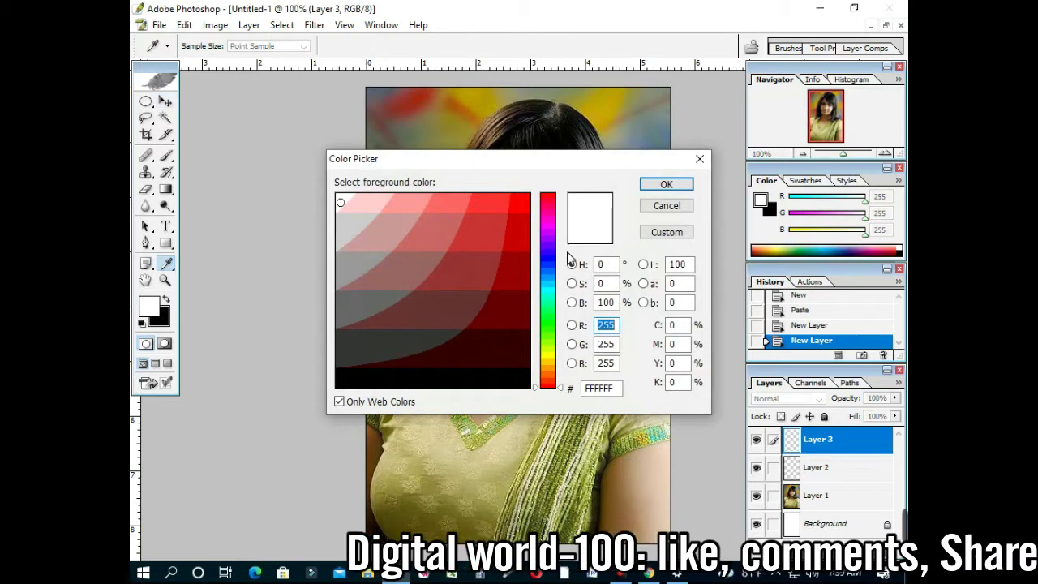
left_click(663, 186)
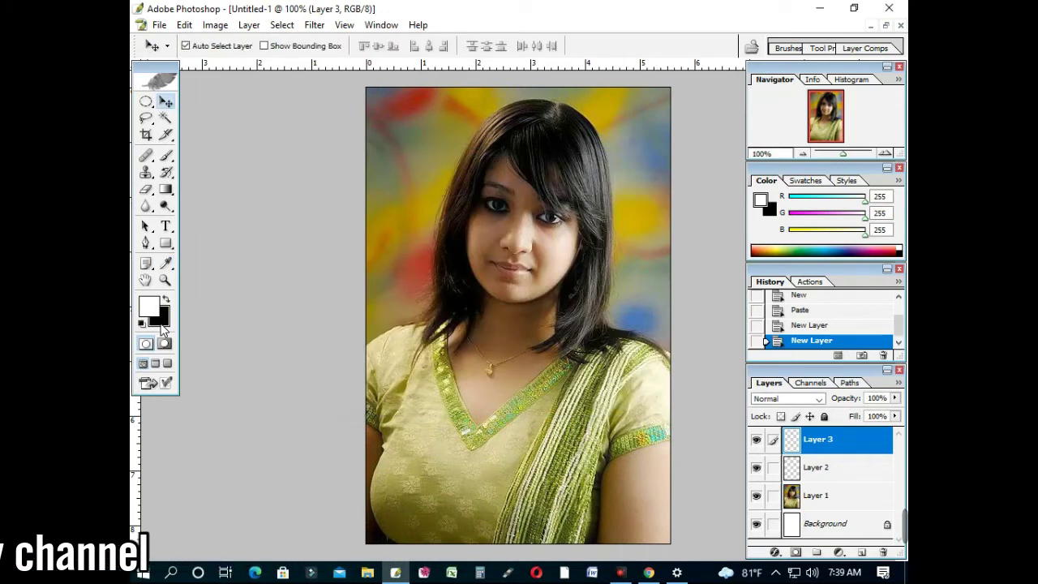
left_click(160, 321)
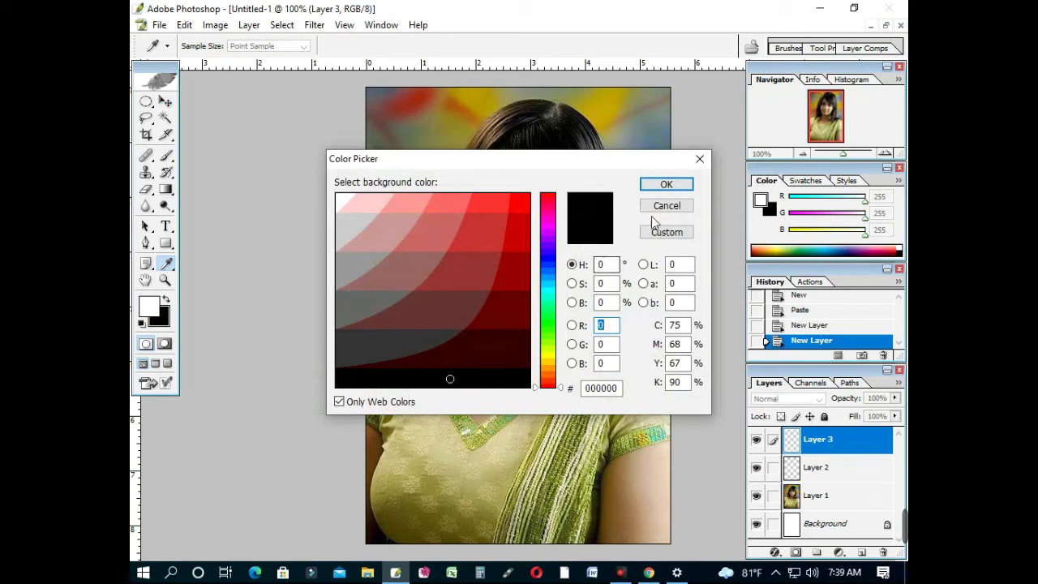
left_click(663, 186)
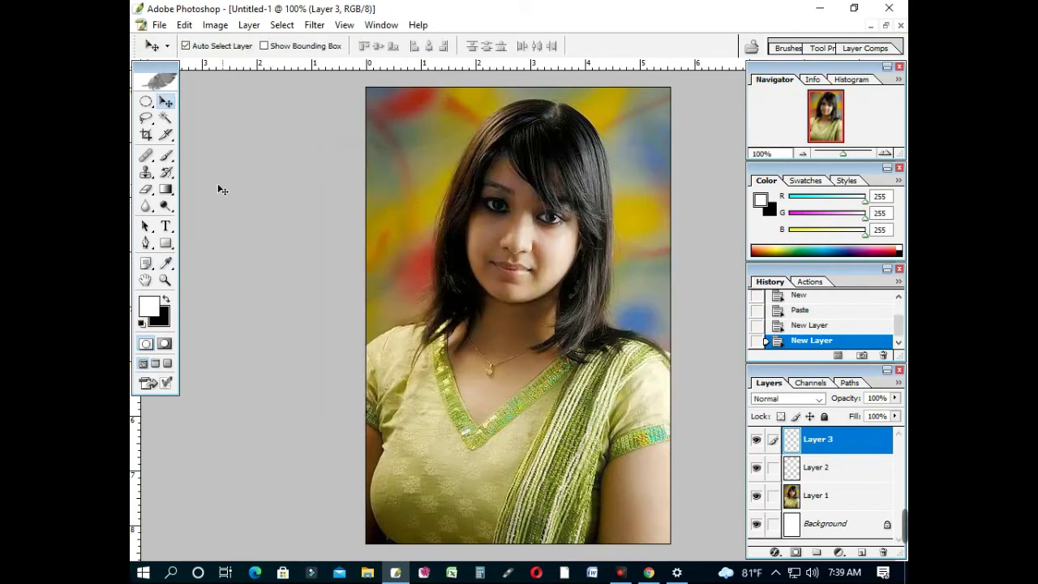
Step: Paint white with a size-60 brush over the face, neck and chest on Layer 3
left_click(165, 159)
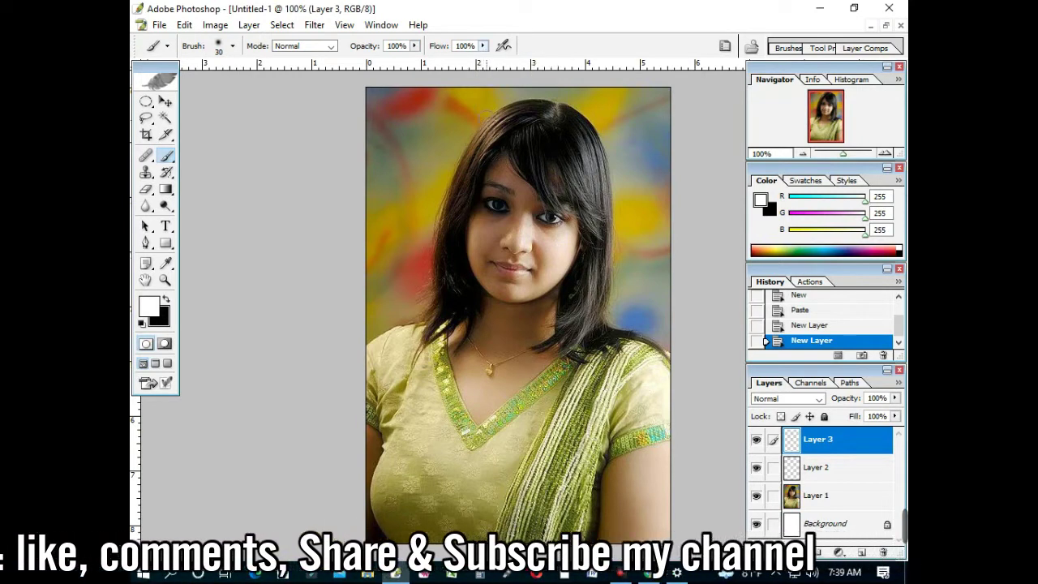
key("bracketright")
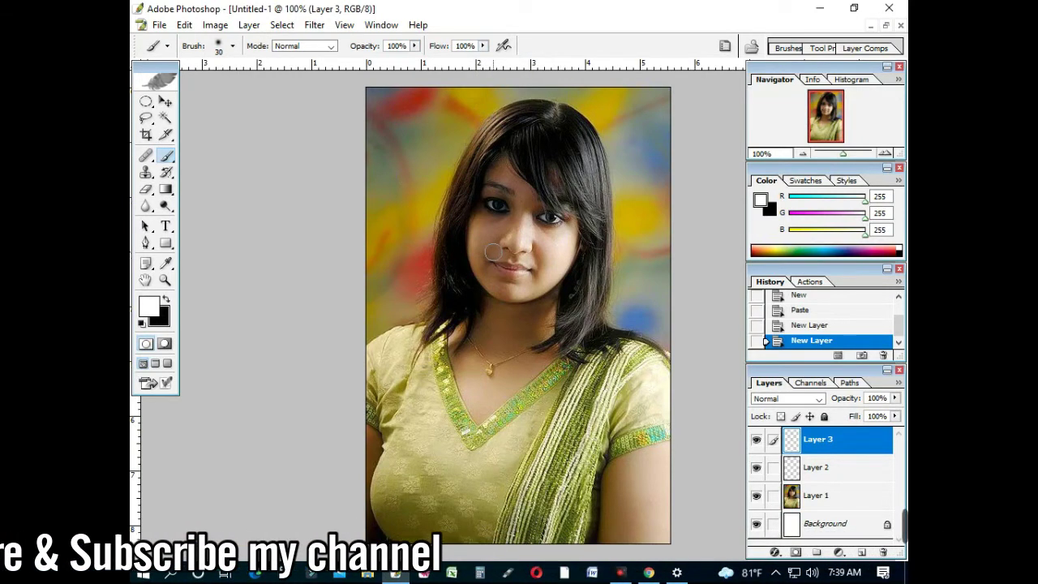
key("bracketright")
key("bracketright")
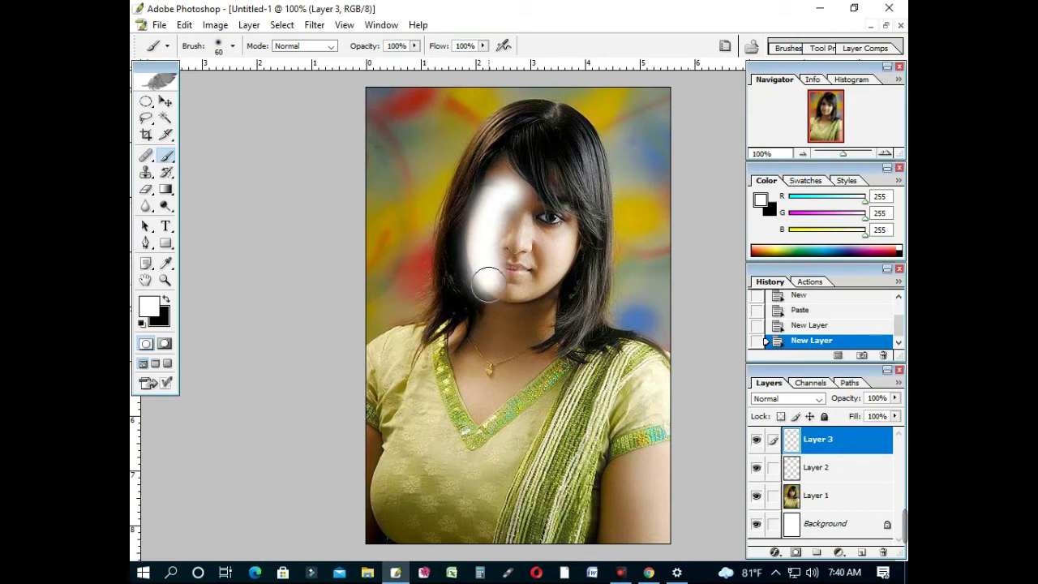
mouse_move(500, 292)
left_mouse_down()
mouse_move(557, 255)
mouse_move(515, 189)
mouse_move(517, 241)
left_mouse_up()
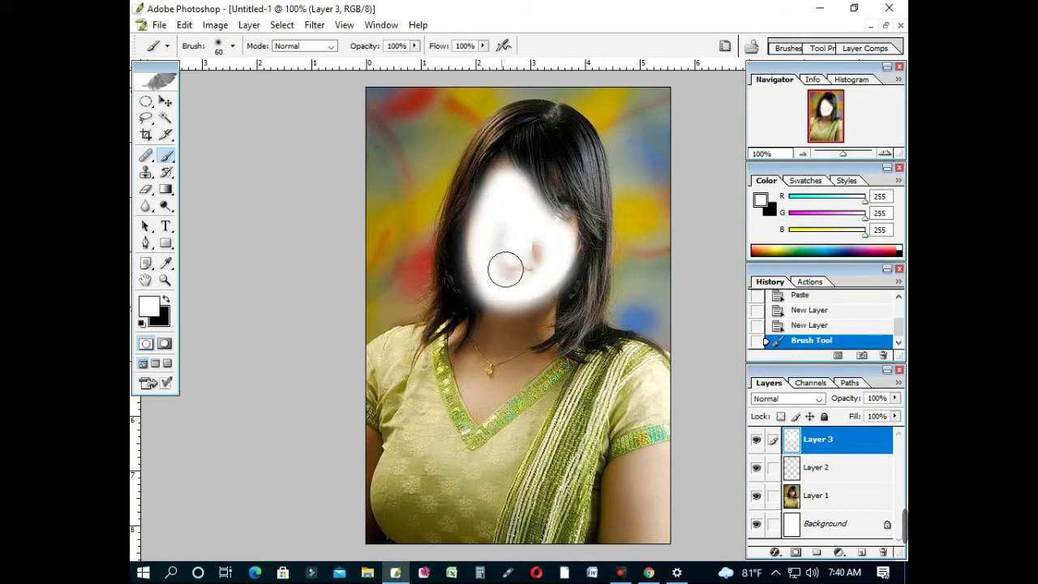
mouse_move(481, 318)
left_mouse_down()
mouse_move(456, 343)
mouse_move(459, 389)
mouse_move(487, 408)
mouse_move(549, 308)
mouse_move(543, 299)
mouse_move(494, 355)
mouse_move(478, 350)
mouse_move(532, 251)
mouse_move(520, 223)
left_mouse_up()
key("bracketleft")
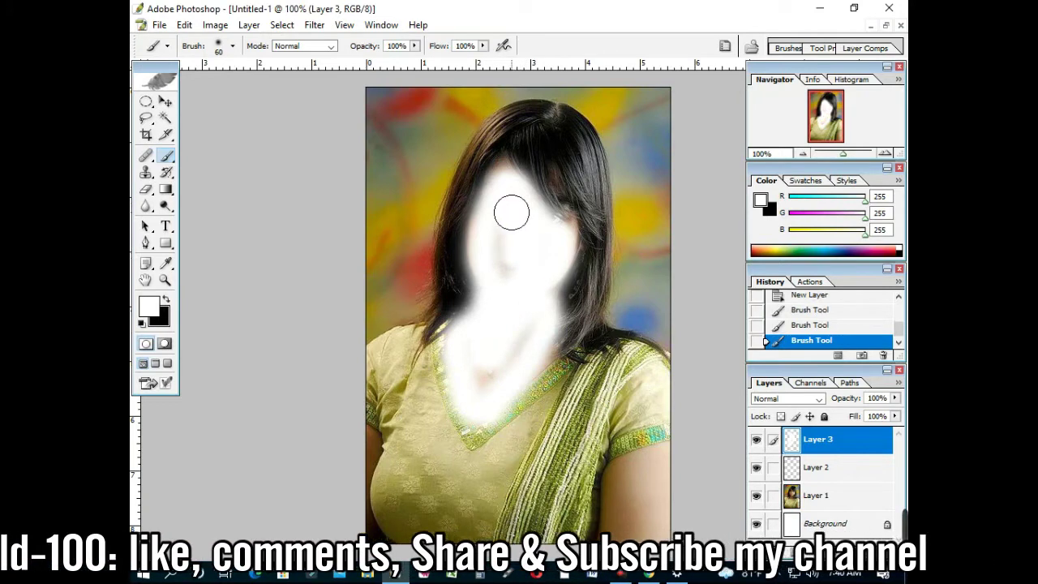
key("bracketleft")
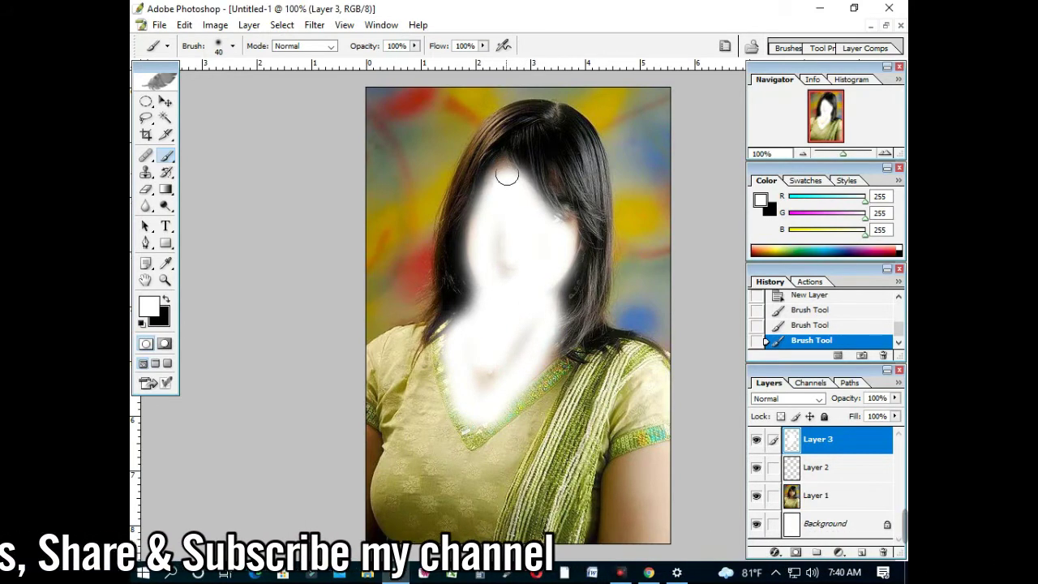
Step: Paint white along the hairline at size 40, then over both arms at size 60
left_click_drag(501, 174, 489, 215)
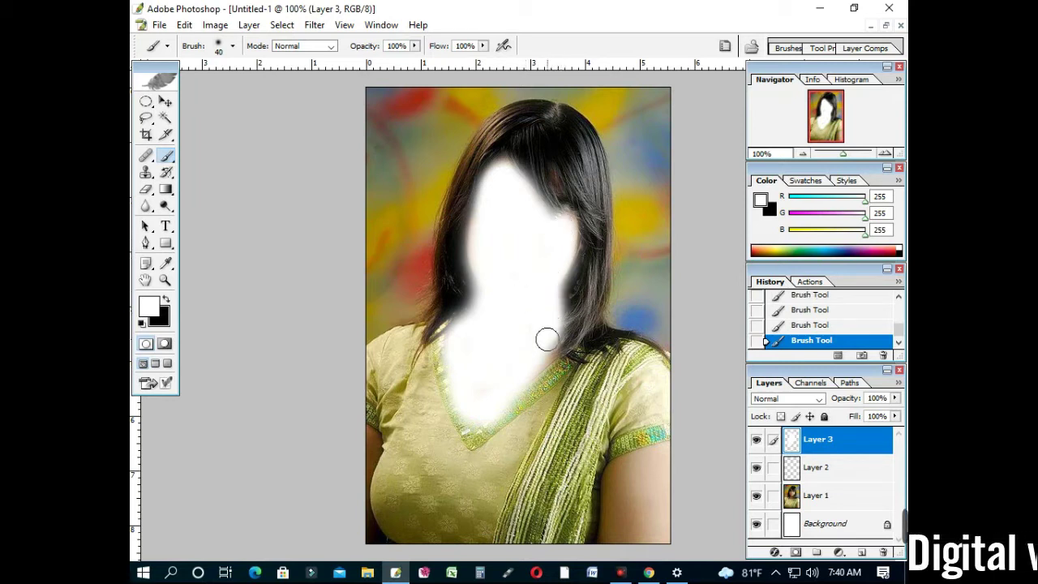
key("bracketright")
key("bracketright")
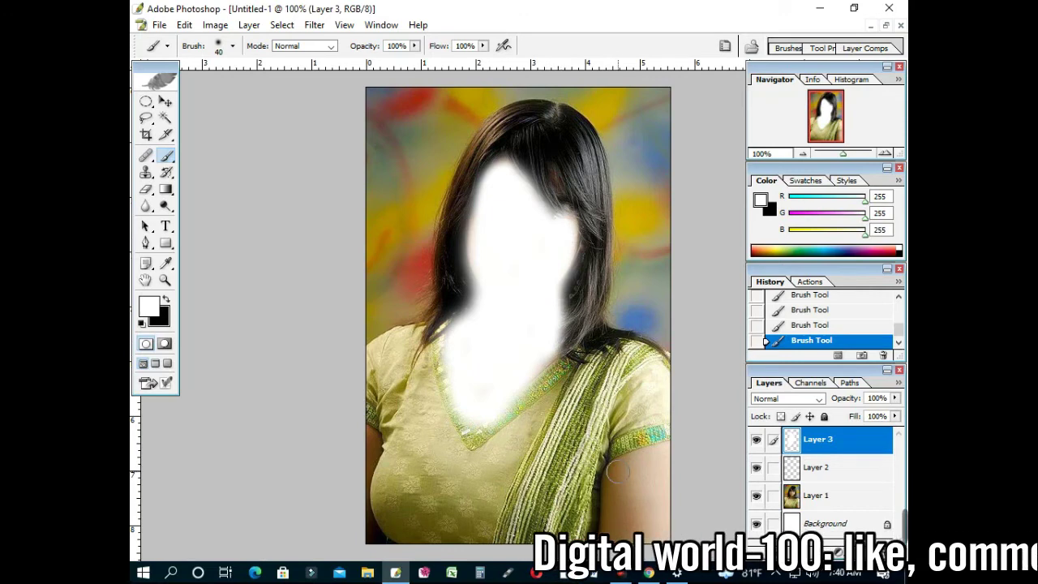
left_click_drag(618, 472, 613, 531)
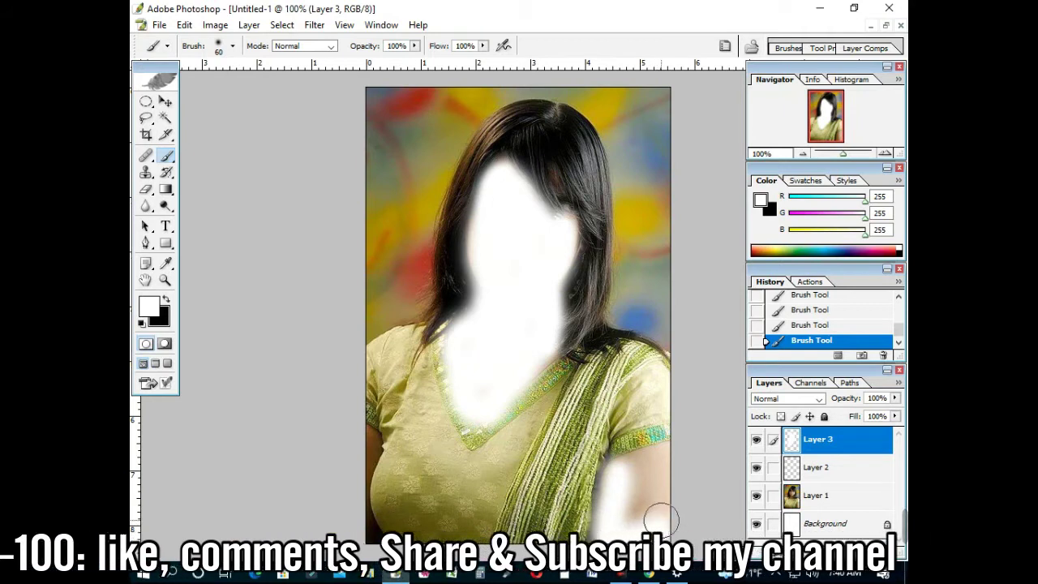
mouse_move(661, 463)
left_mouse_down()
mouse_move(642, 465)
mouse_move(638, 524)
left_mouse_up()
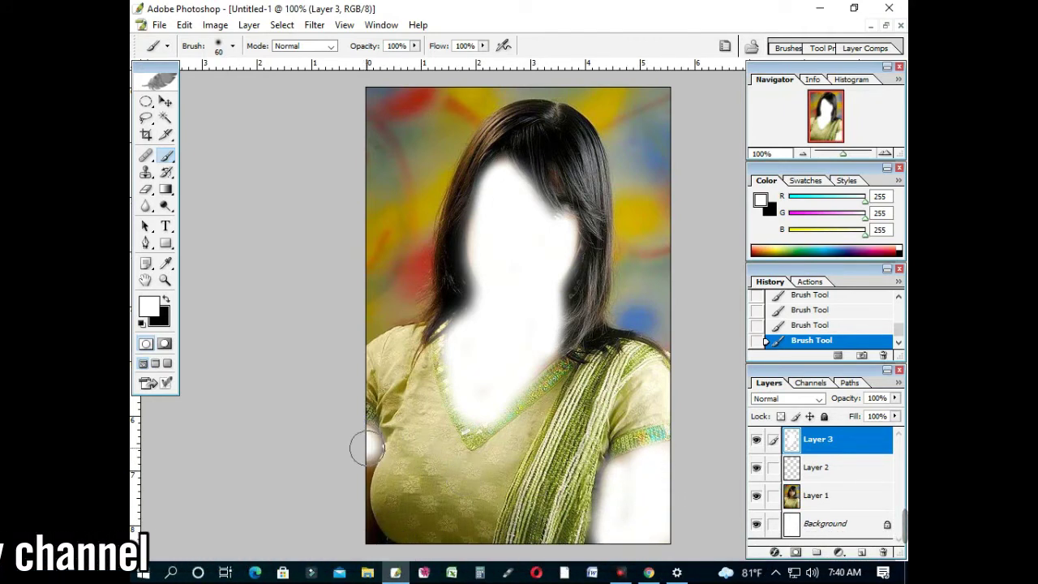
left_click_drag(362, 441, 357, 530)
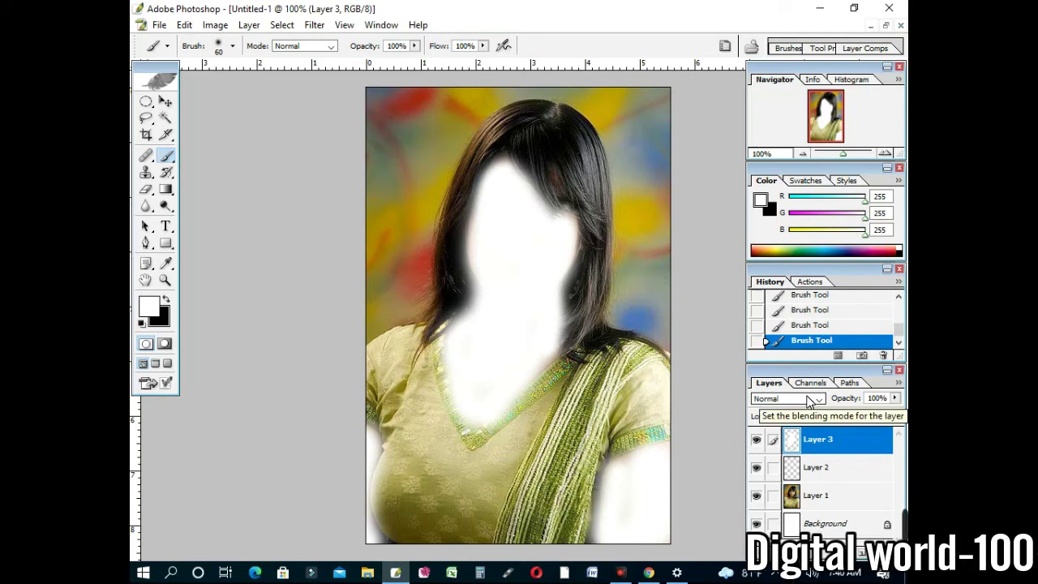
Step: Change Layer 3's blending mode to Soft Light in the Layers panel
left_click(809, 401)
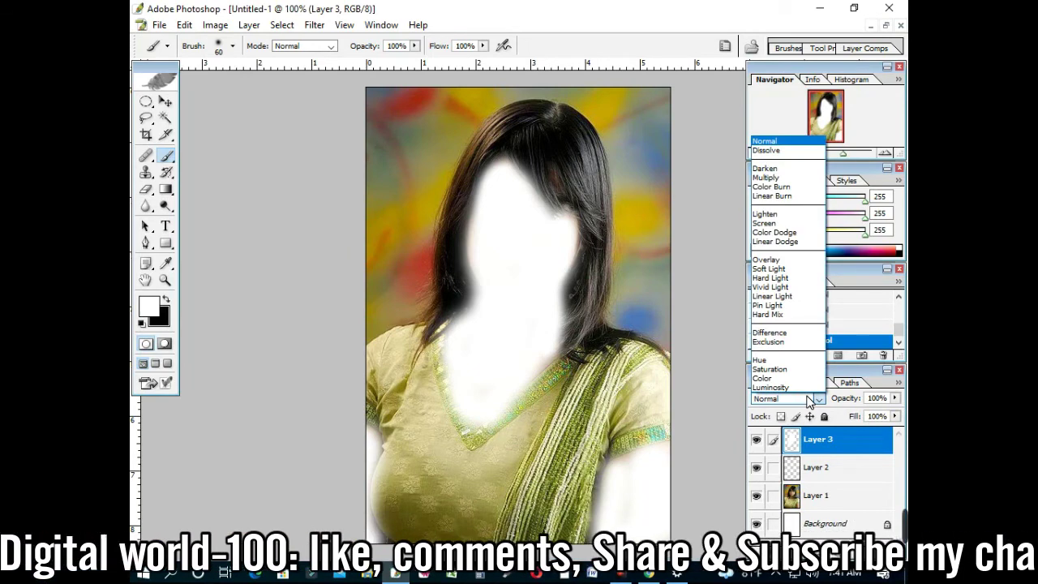
left_click(786, 269)
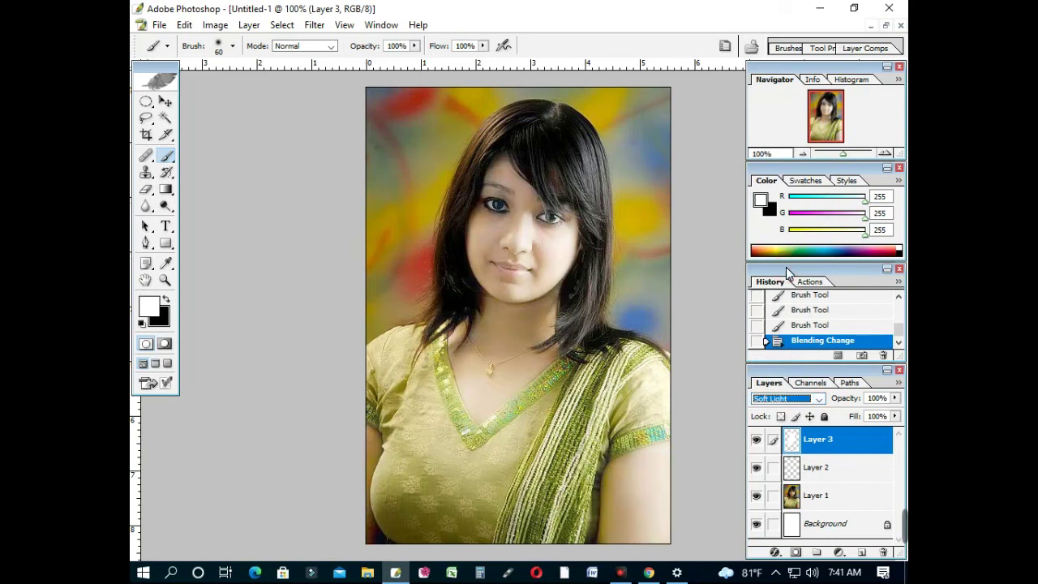